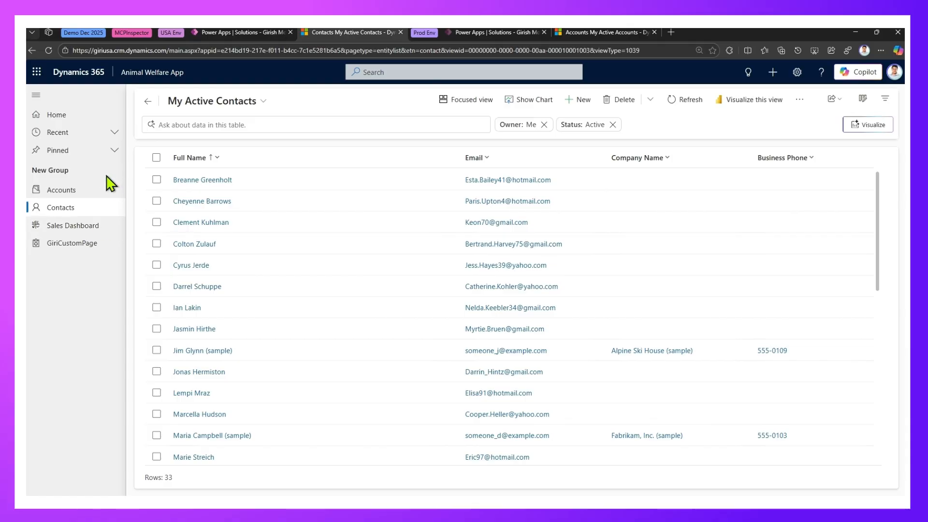
Step: Compare the Accounts and Contacts lists of the Animal Welfare App in the USA and Prod environments, ending on the USA contacts
left_click(73, 191)
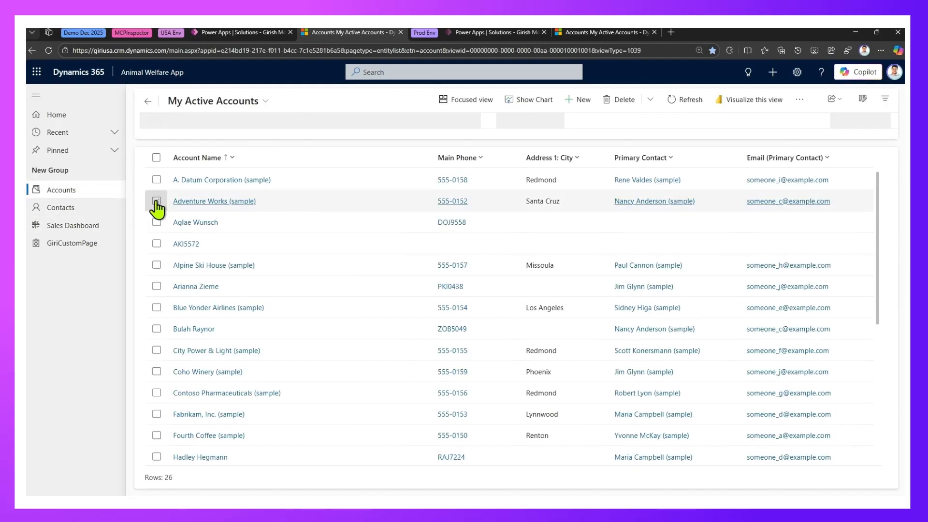
left_click(63, 213)
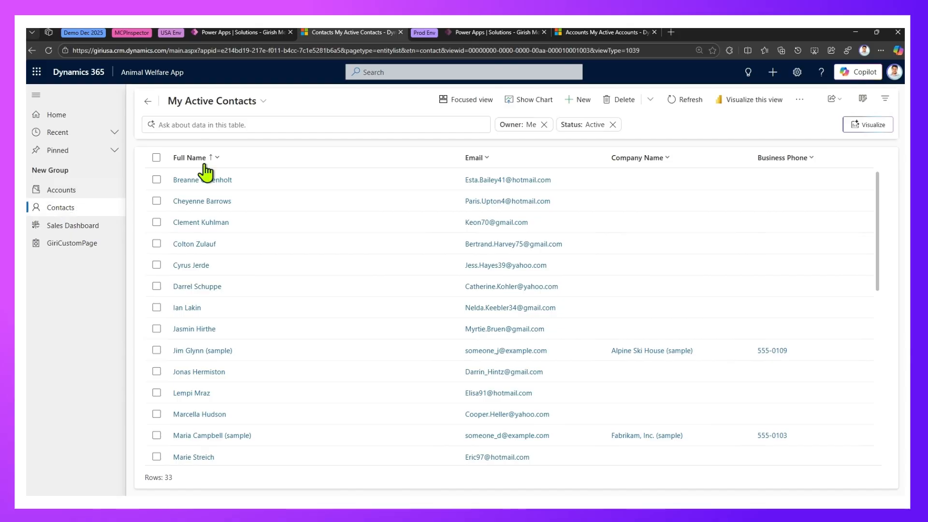
left_click(482, 32)
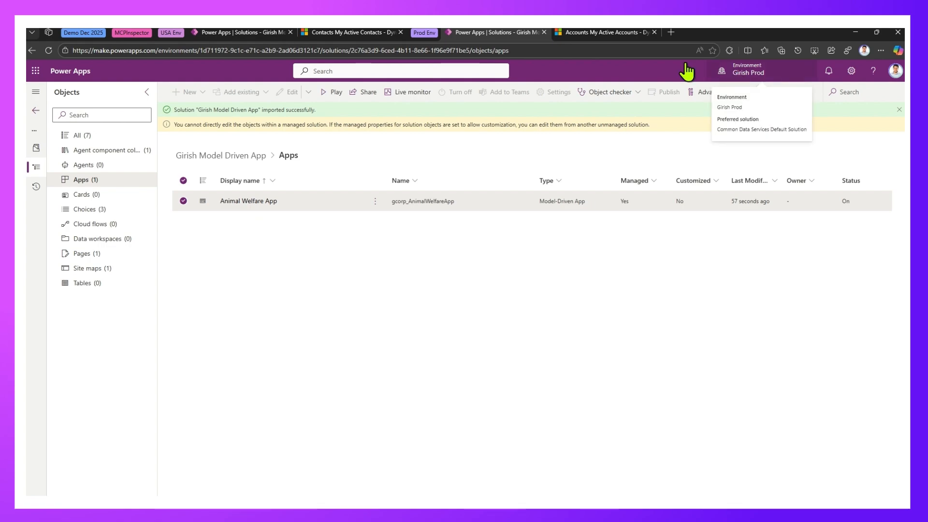
left_click(612, 34)
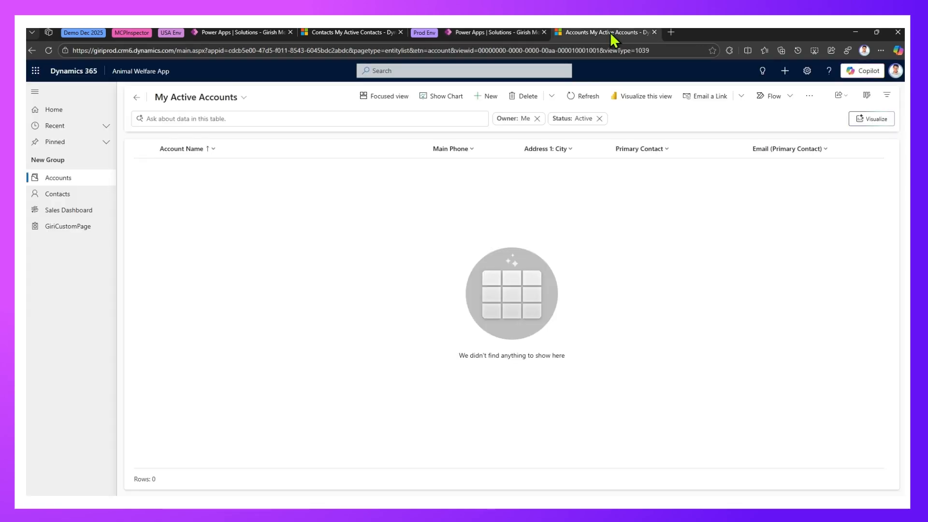
left_click(52, 195)
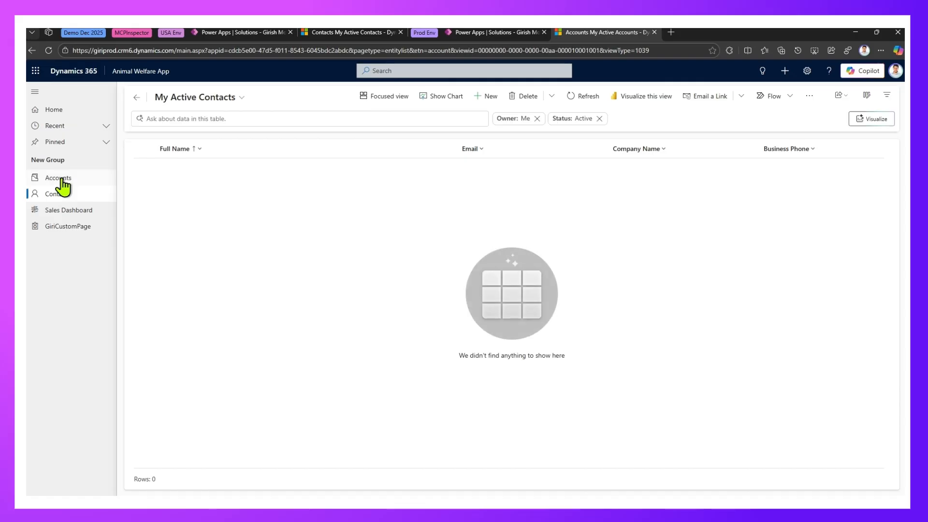
left_click(64, 179)
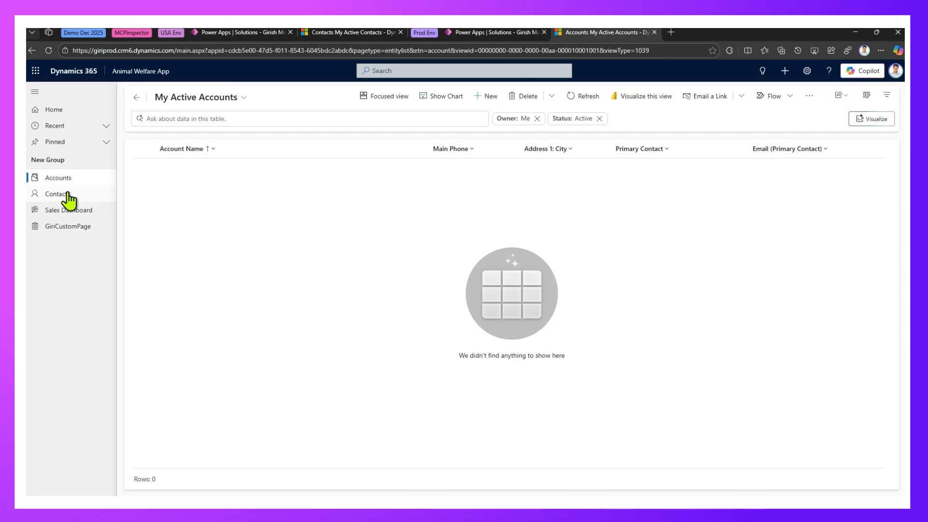
left_click(65, 196)
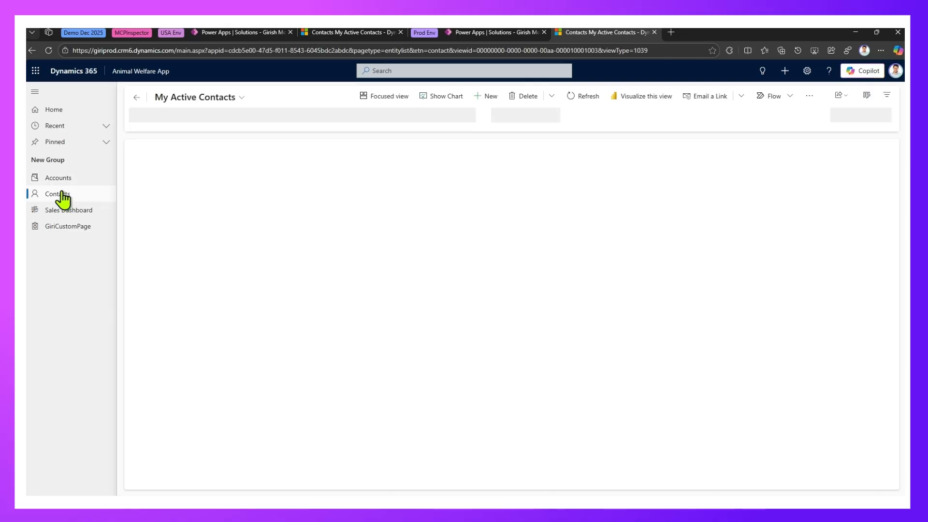
left_click(320, 32)
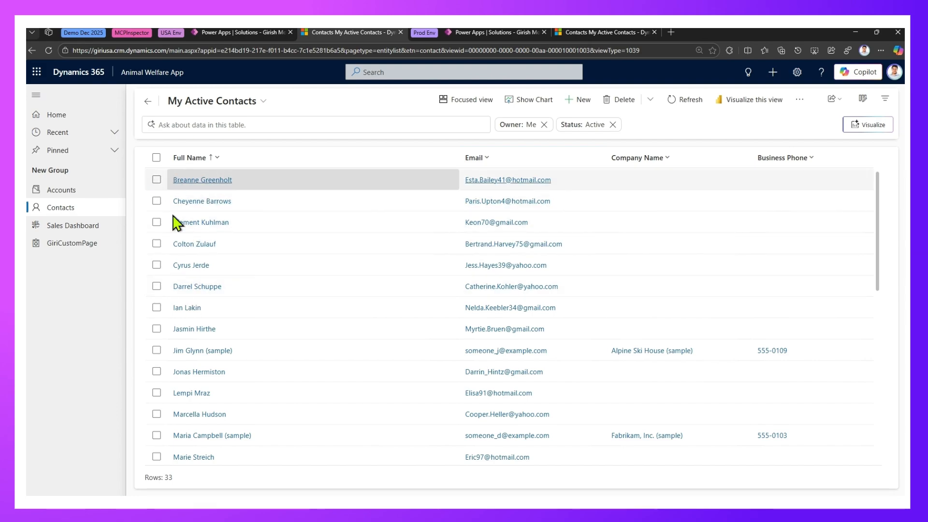
left_click(801, 100)
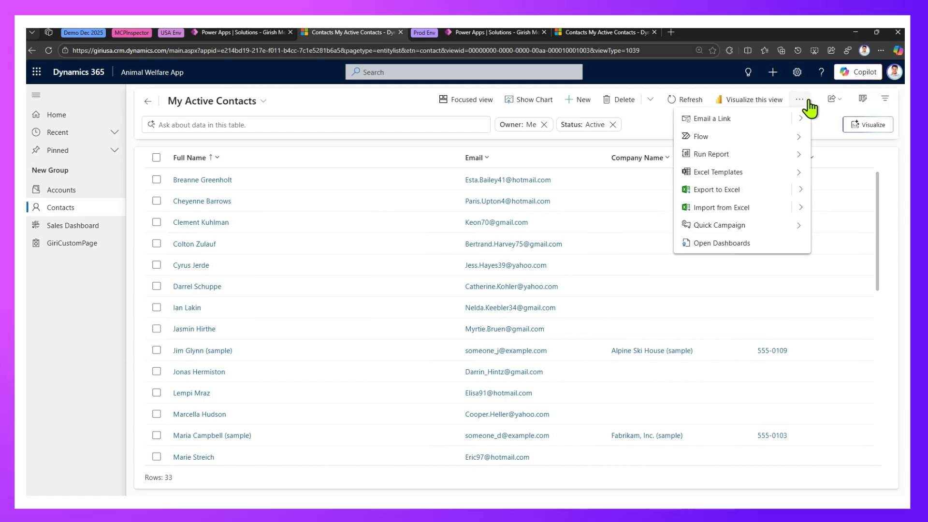
left_click(805, 193)
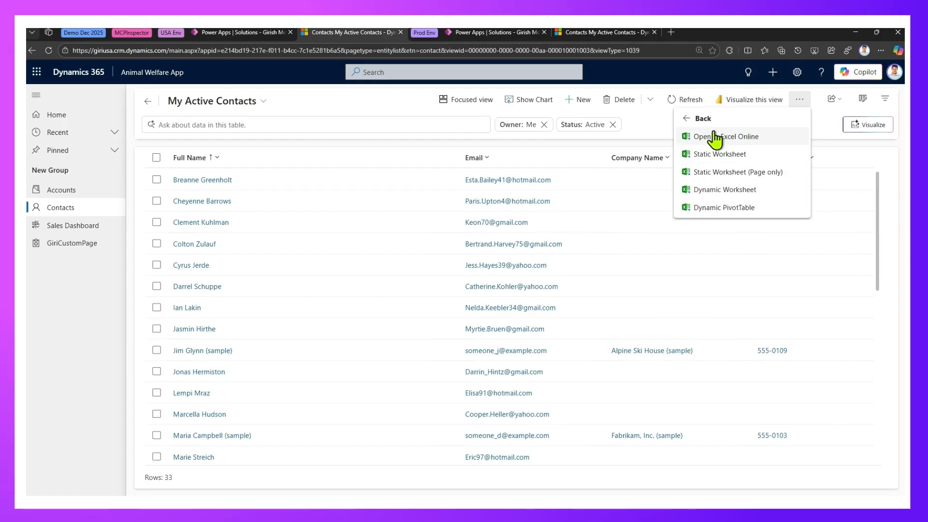
left_click_drag(681, 128, 776, 148)
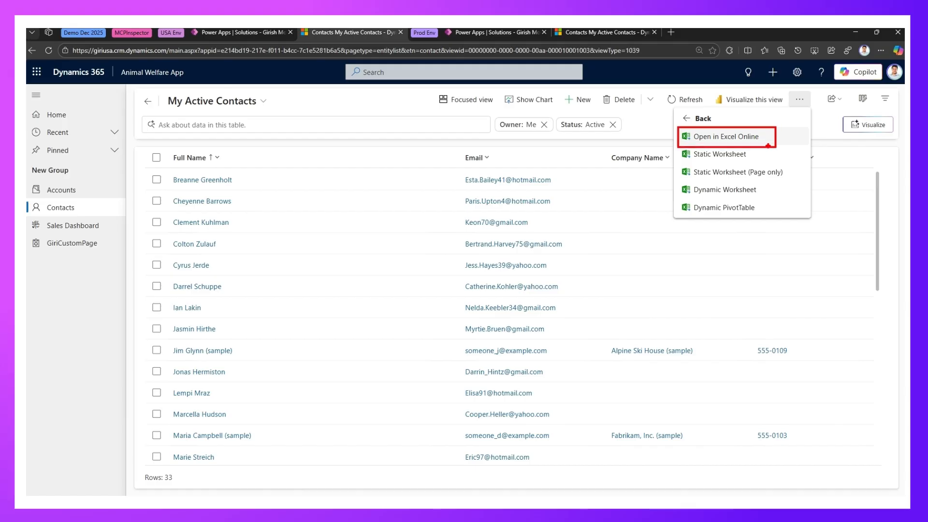
key("Escape")
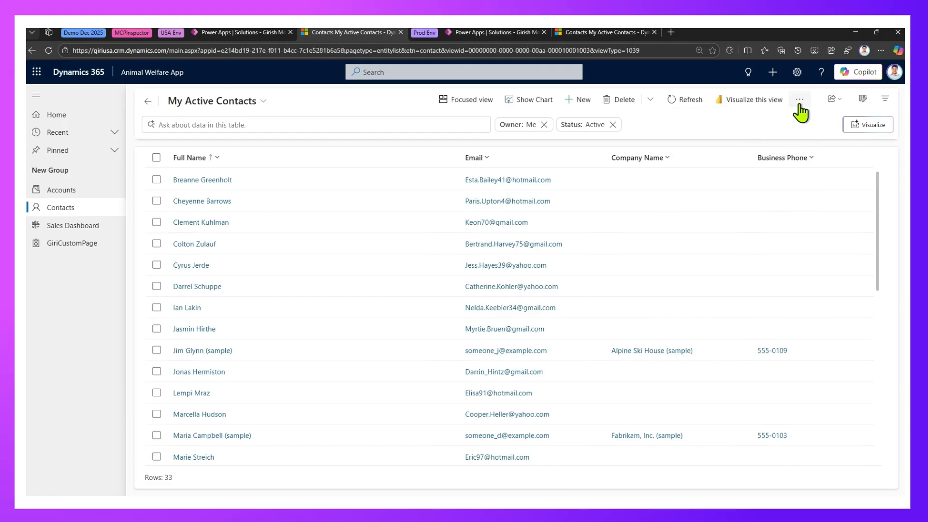
Step: Open the USA environment's My Active Contacts view in Excel Online and look through its rows
left_click(799, 100)
left_click(795, 192)
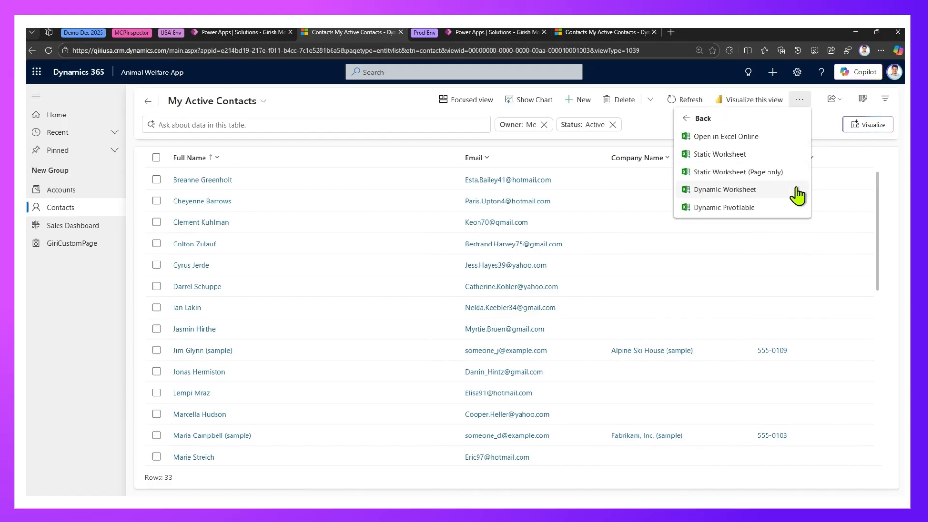
left_click(712, 135)
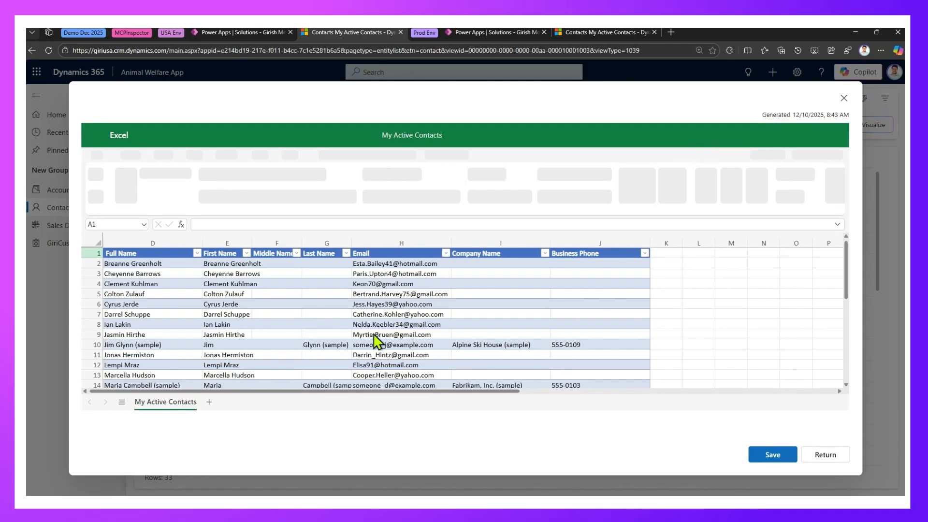
scroll(343, 315, "down", 12)
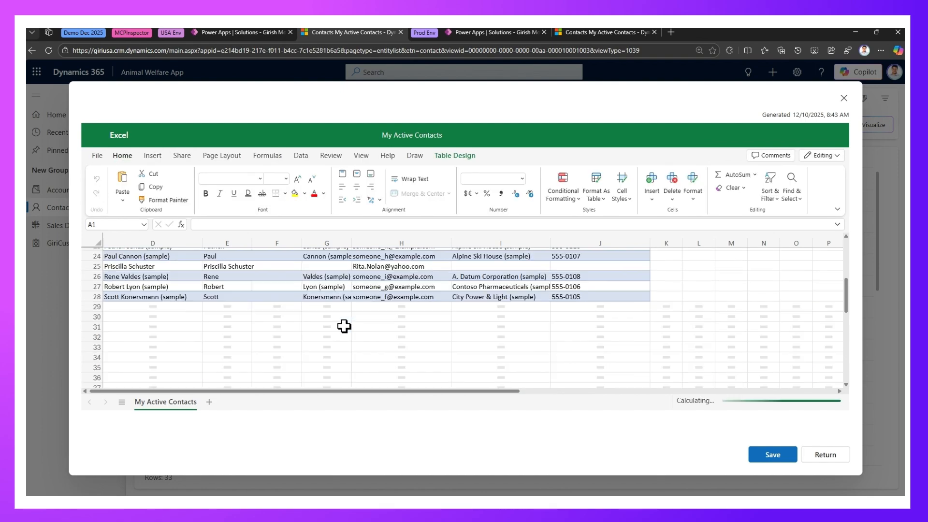
scroll(344, 326, "up", 7)
scroll(343, 330, "up", 7)
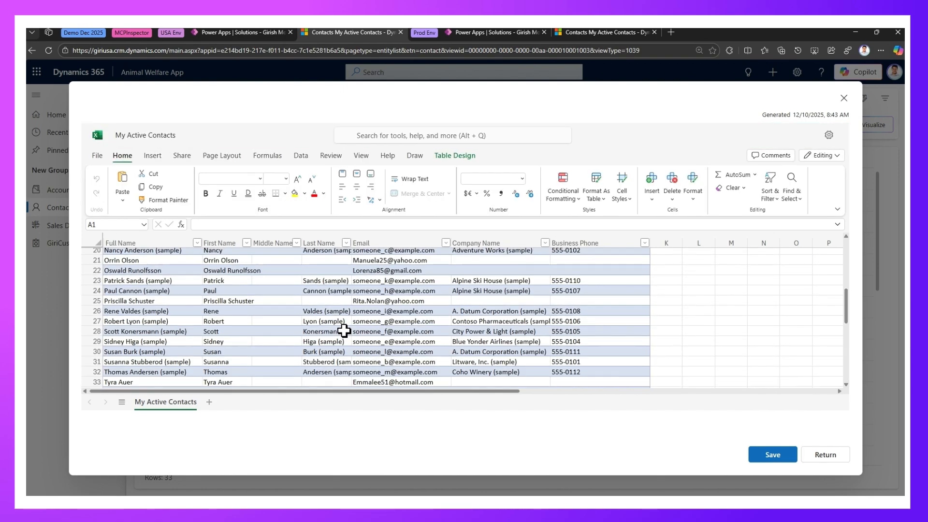
scroll(343, 330, "down", 4)
scroll(343, 330, "down", 6)
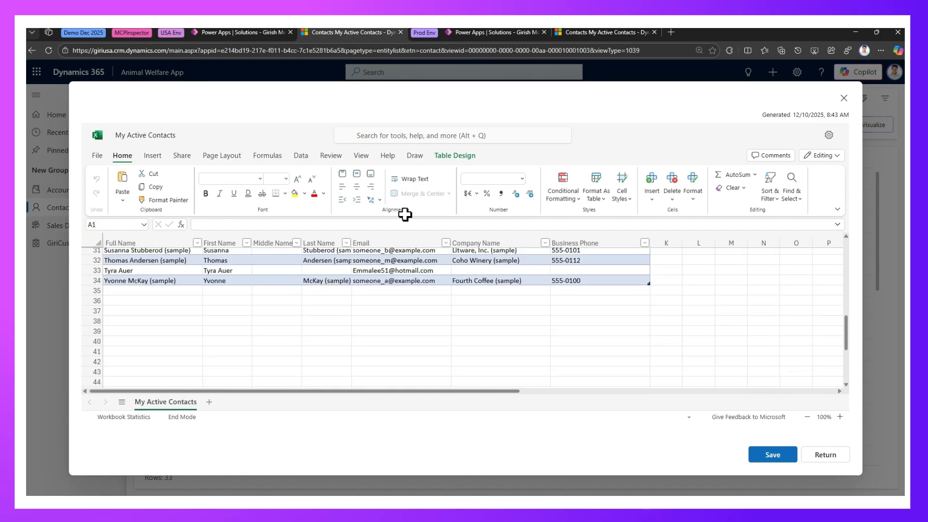
Step: Switch to the Prod environment's contacts and open its My Active Contacts view in Excel Online
left_click(590, 31)
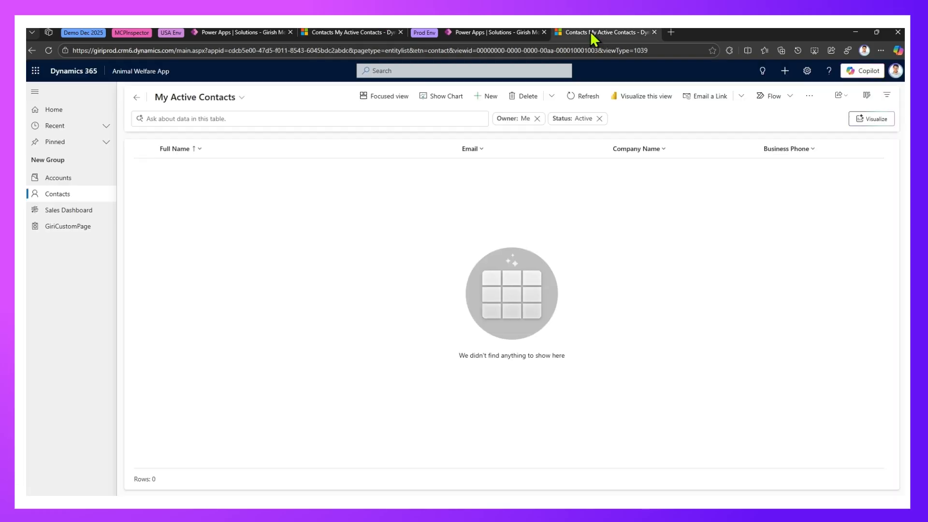
left_click(809, 96)
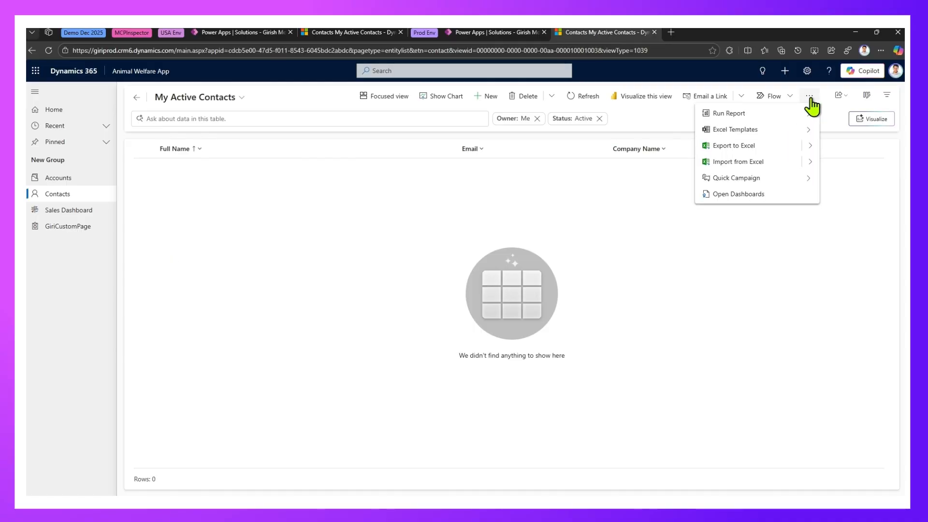
left_click(811, 147)
left_click(767, 146)
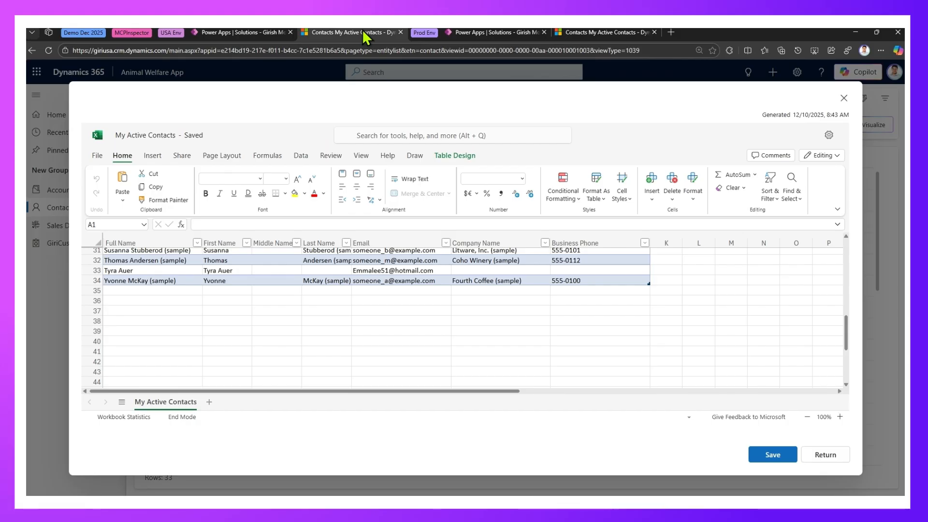
Step: In the USA environment's contacts sheet, copy rows 2 to 16 from the Full Name column through Business Phone
scroll(200, 323, "up", 10)
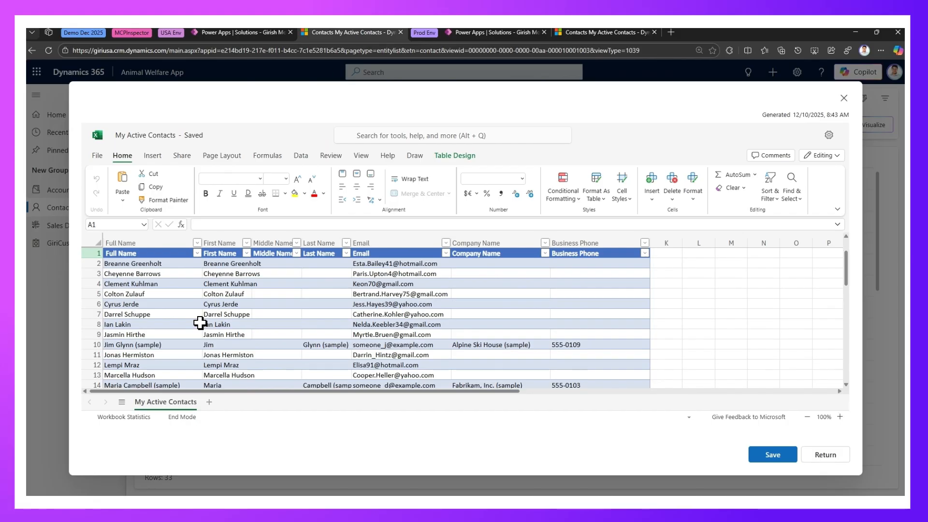
left_click(150, 265)
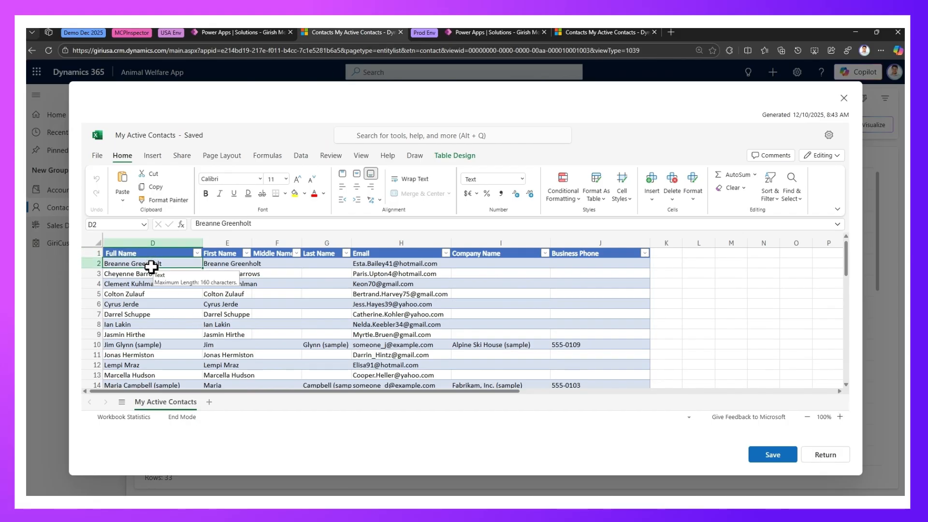
key("shift+Down")
key("shift+Down")
key("shift+Down")
key("shift+Down")
key("shift+Down")
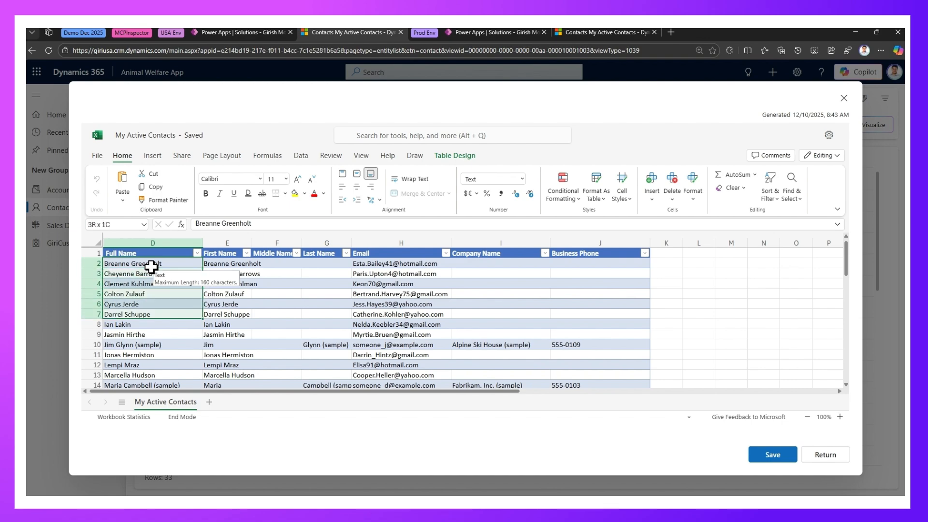
key("shift+Down")
key("shift+Down")
key("shift+Down")
key("shift+Down")
key("shift+Down")
key("shift+Down")
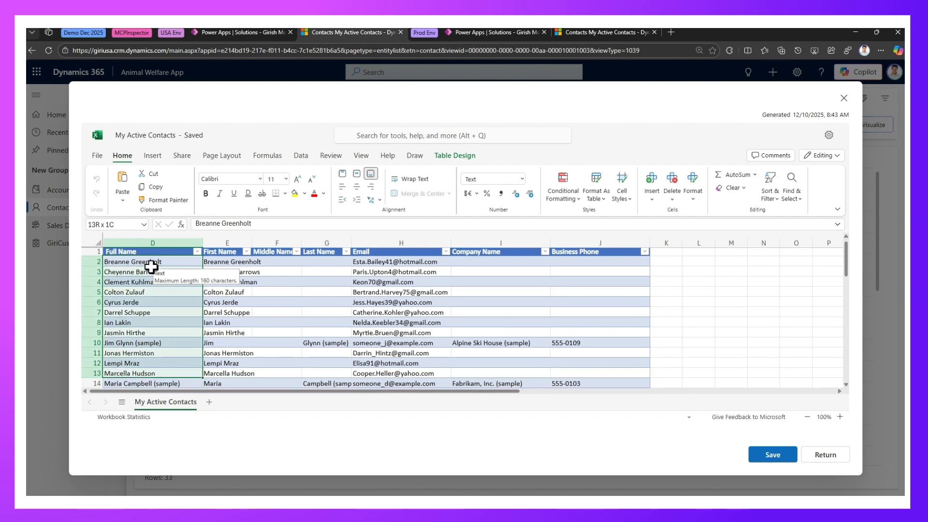
key("shift+Down")
key("shift+Down")
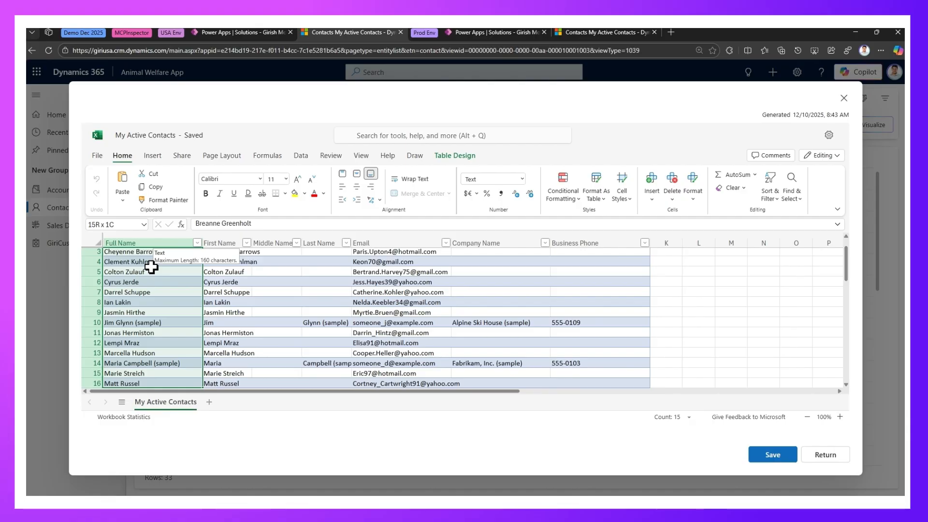
key("shift+Right")
key("shift+Right")
key("shift+Right")
key("shift+Right")
key("shift+Right")
key("shift+Right")
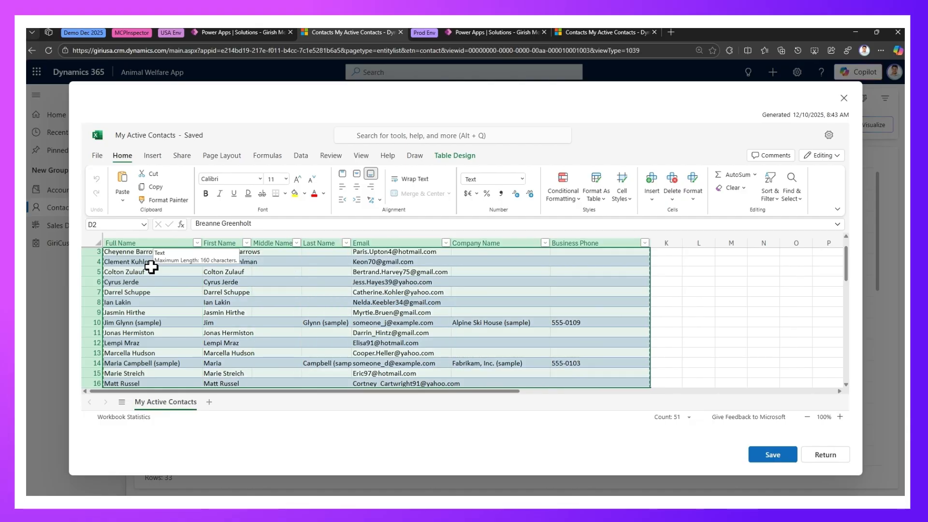
key("ctrl+c")
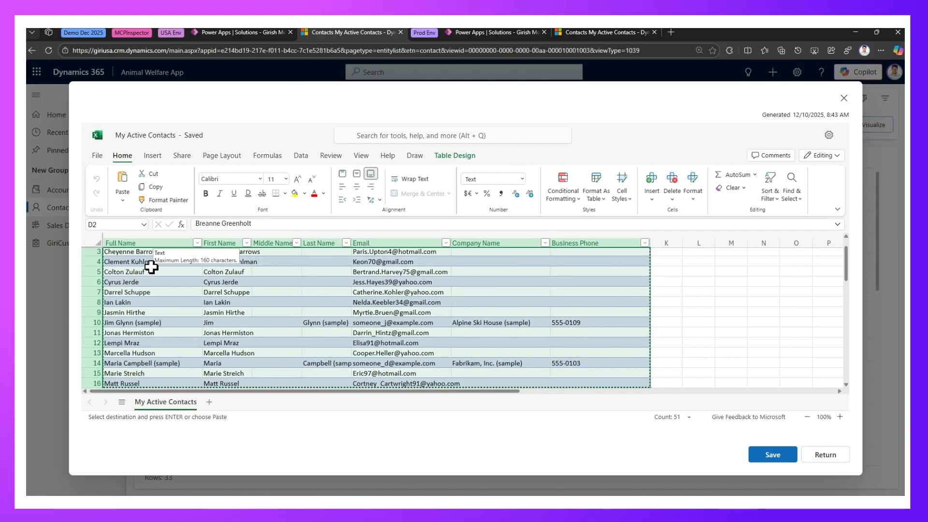
Step: Paste the copied contacts into the Prod environment's sheet starting at cell D2 and save the data for import
left_click(590, 33)
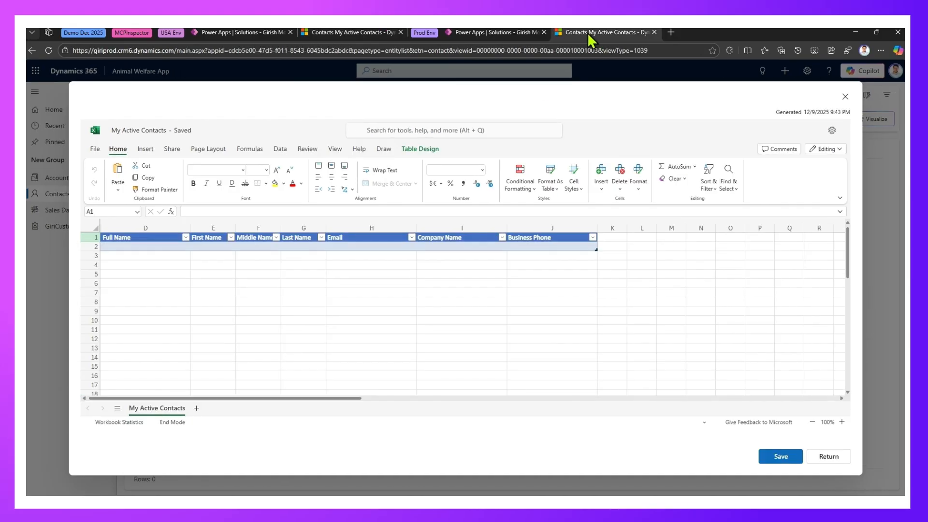
left_click(160, 247)
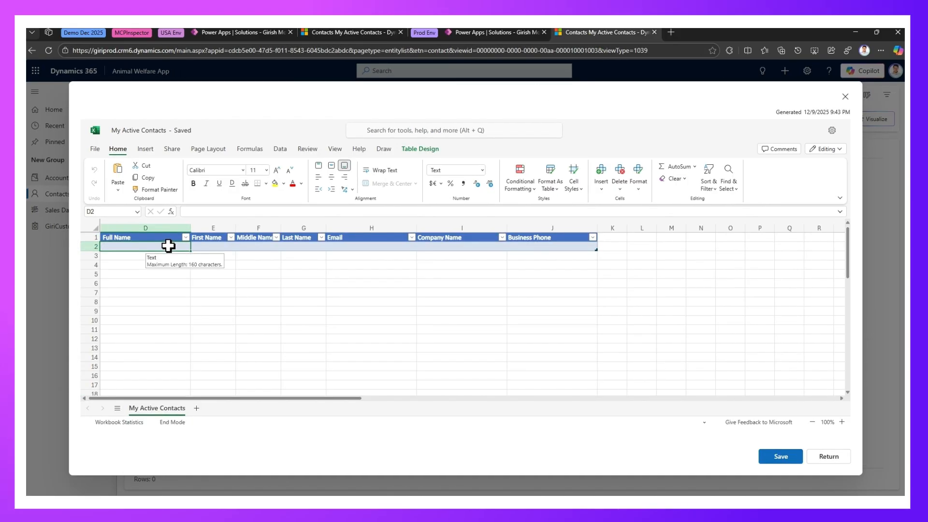
key("ctrl+v")
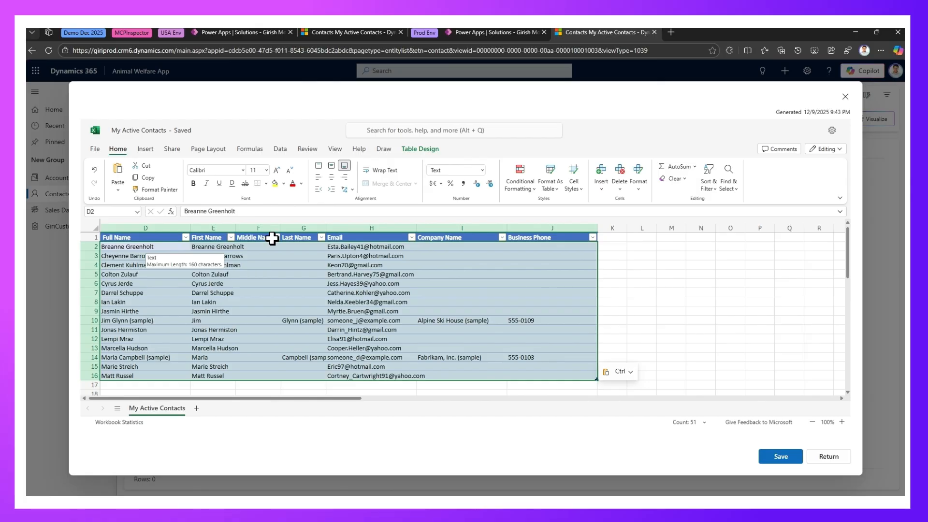
left_click(795, 458)
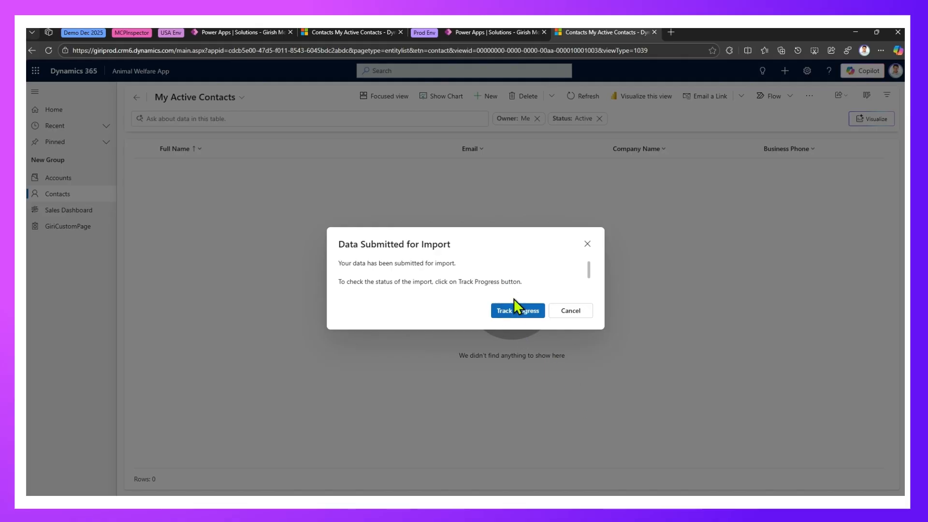
Step: Track the contacts import in My Imports, refreshing the list to check its status, successes and errors
left_click(514, 314)
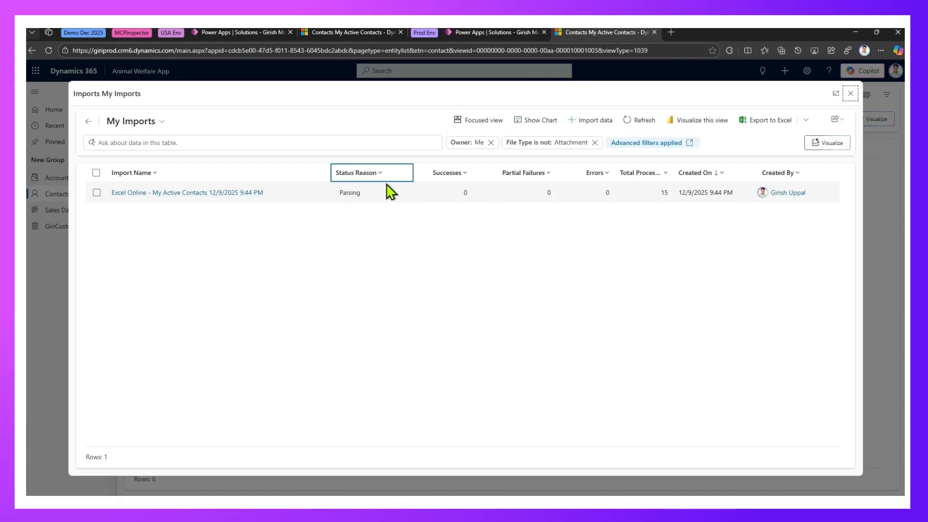
left_click(647, 124)
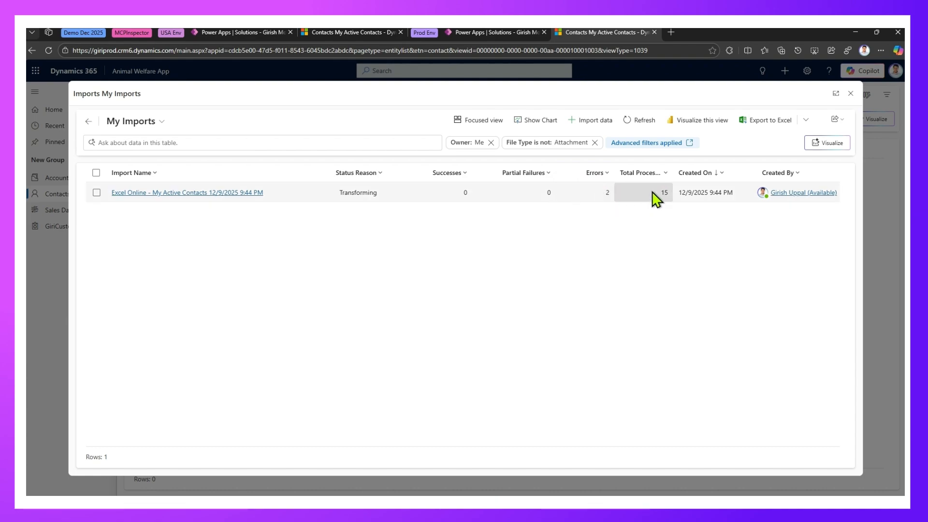
left_click(642, 125)
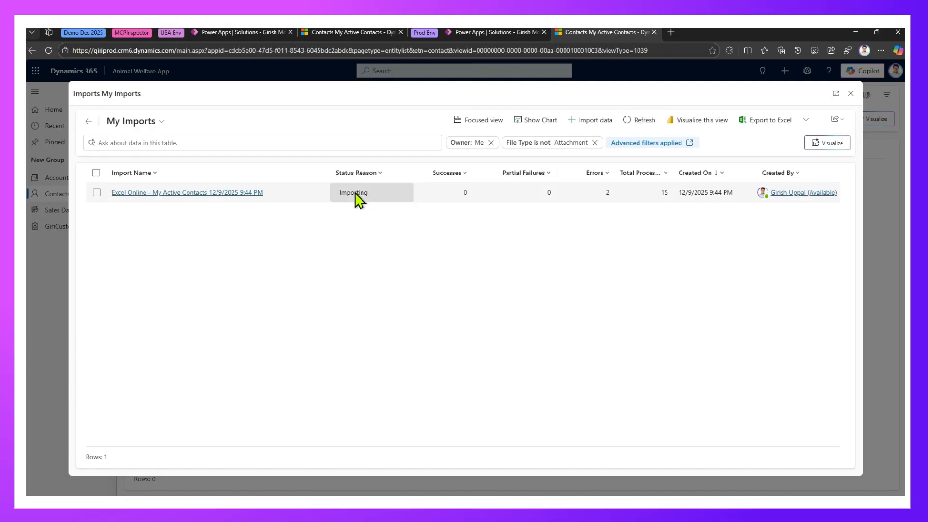
left_click(645, 121)
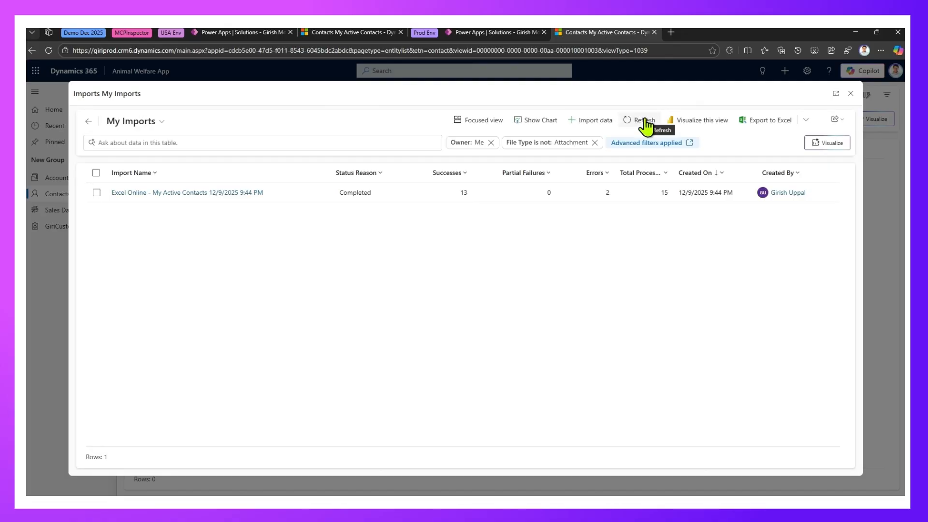
Step: Open the completed My Active Contacts import record and review its success, failure and total figures and the Duplicate Detection setting
left_click(242, 193)
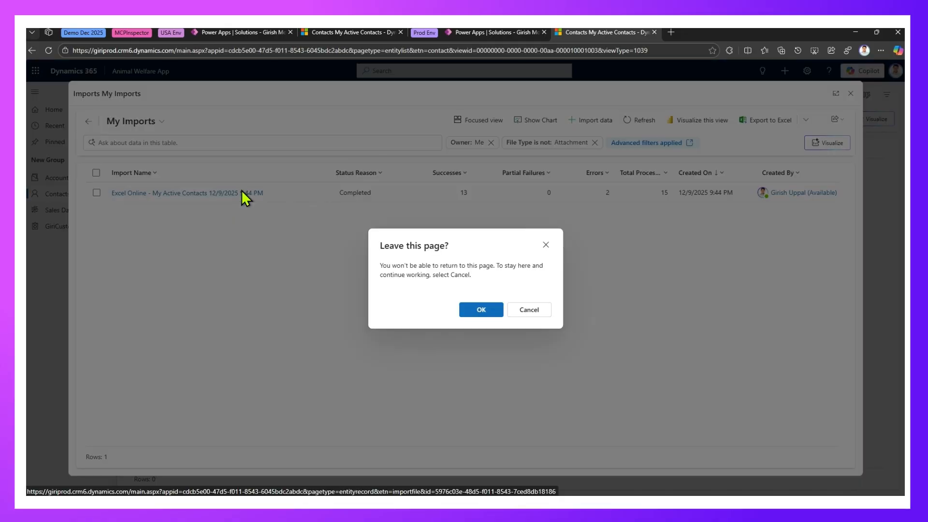
left_click(479, 310)
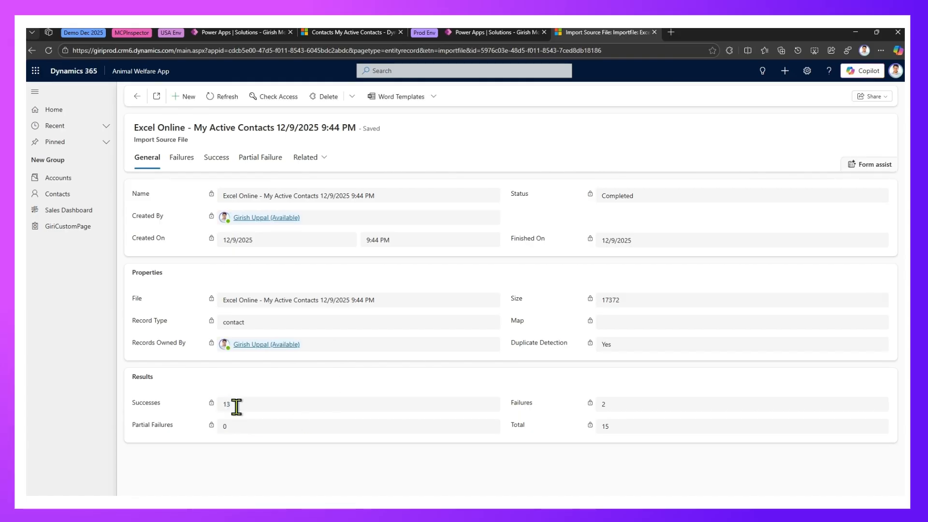
double_click(226, 404)
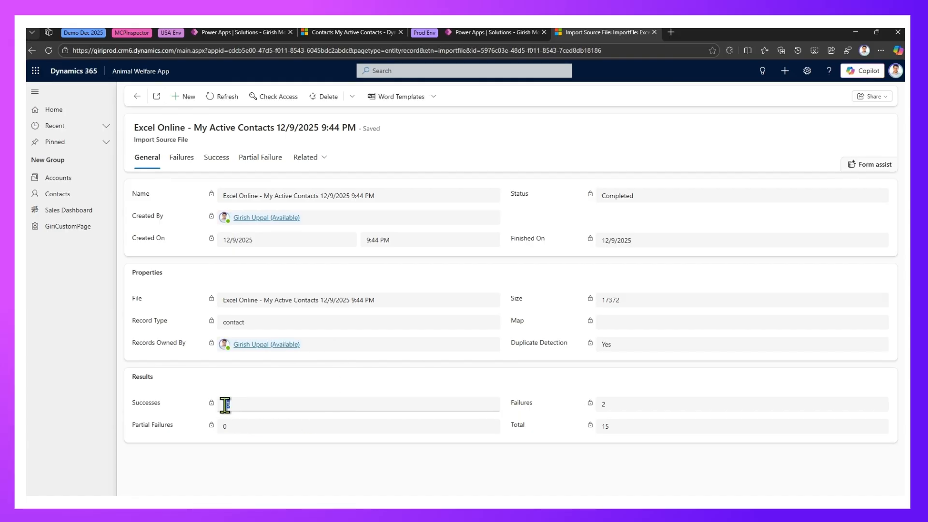
double_click(604, 404)
double_click(603, 426)
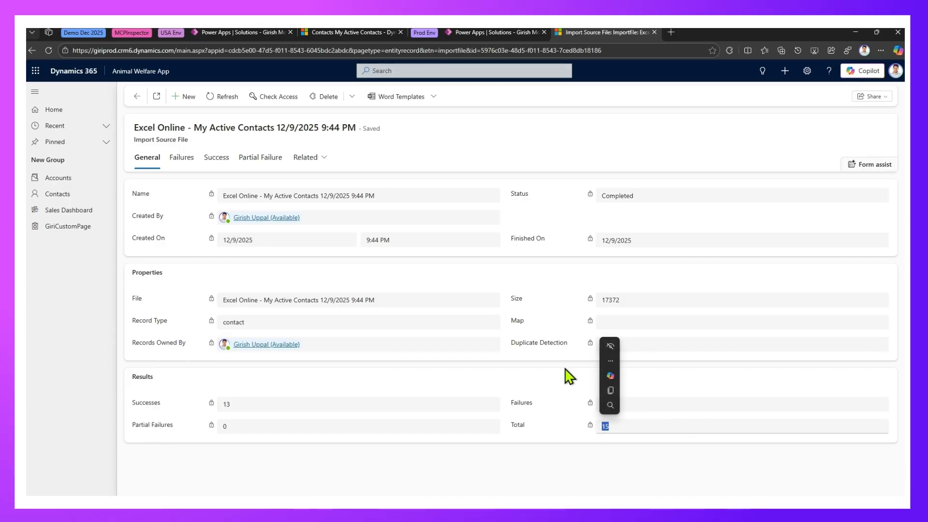
left_click(611, 344)
left_click_drag(613, 344, 590, 346)
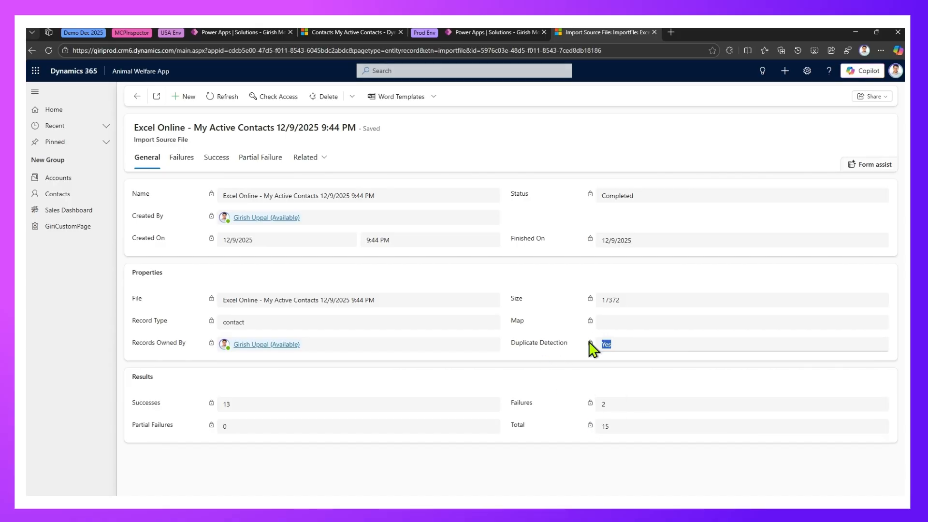
left_click(587, 348)
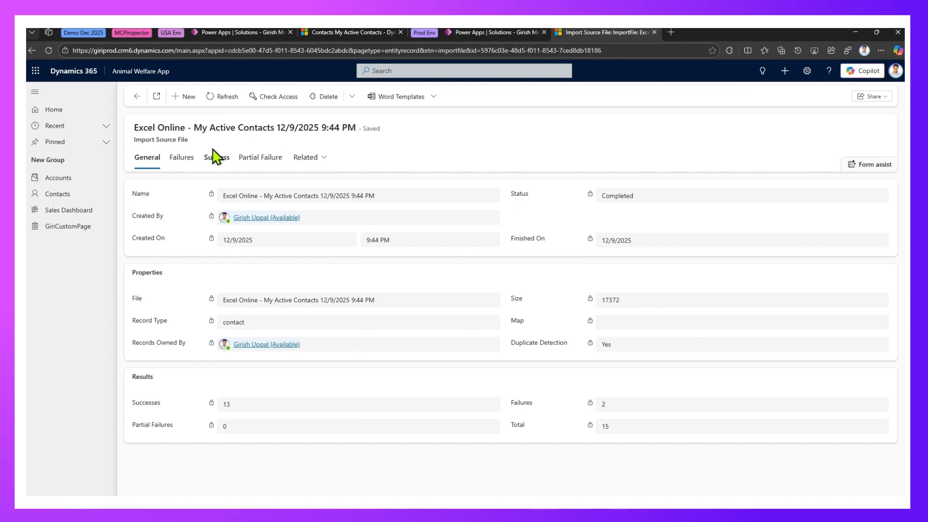
Step: Examine the import's successful, partially failed and failed rows, including the error descriptions of the failed ones
left_click(183, 162)
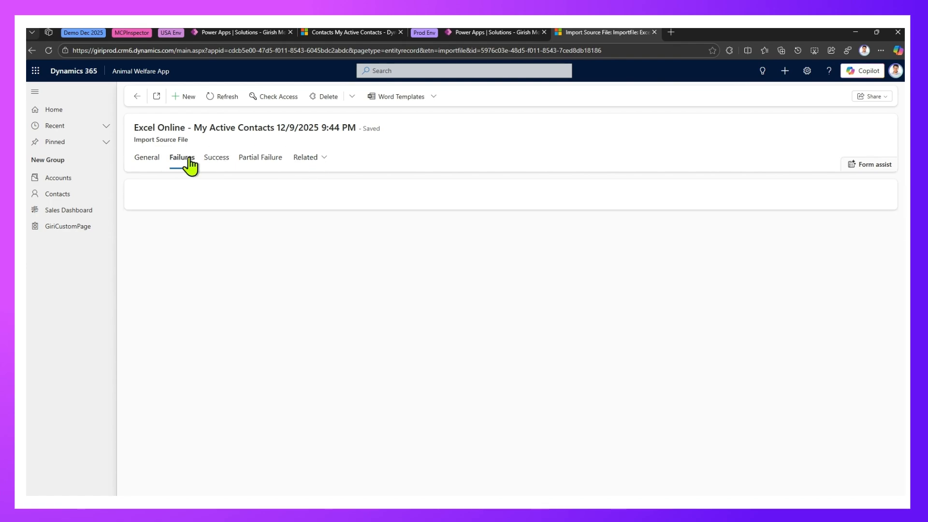
left_click(227, 165)
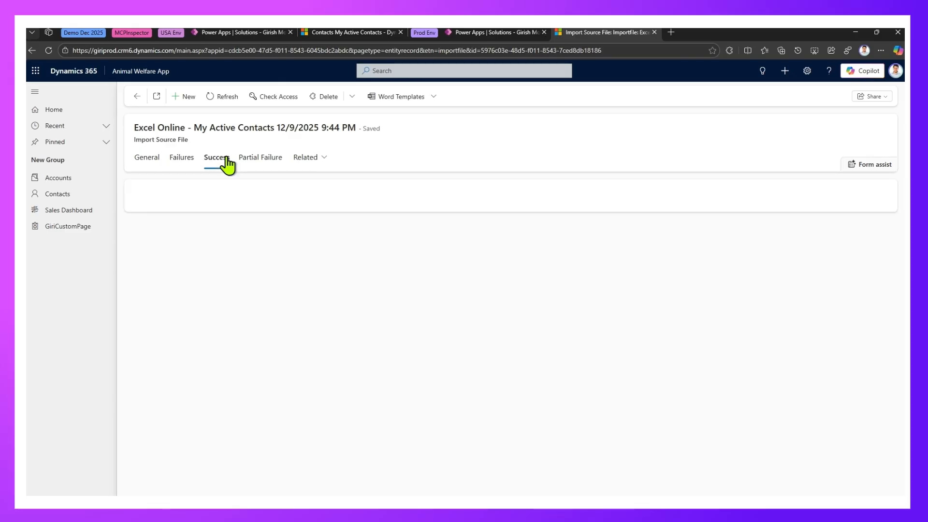
left_click(258, 165)
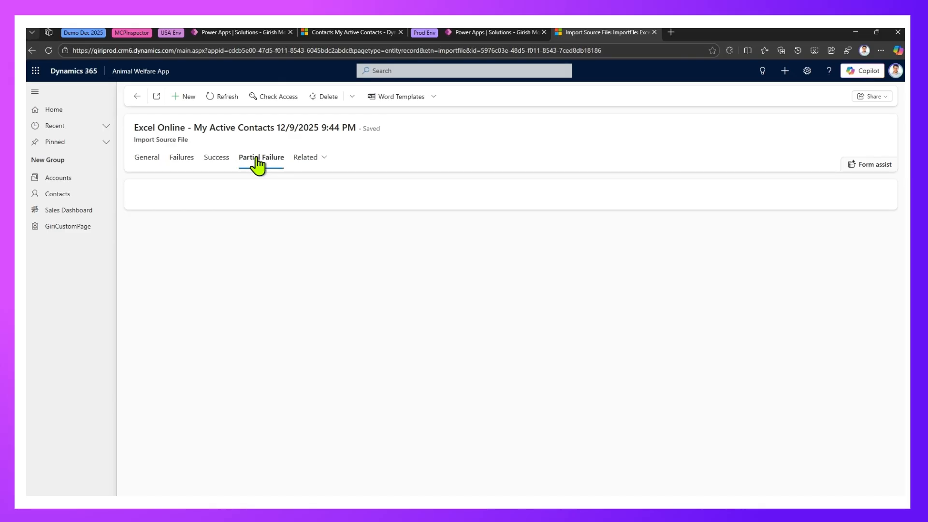
left_click(220, 160)
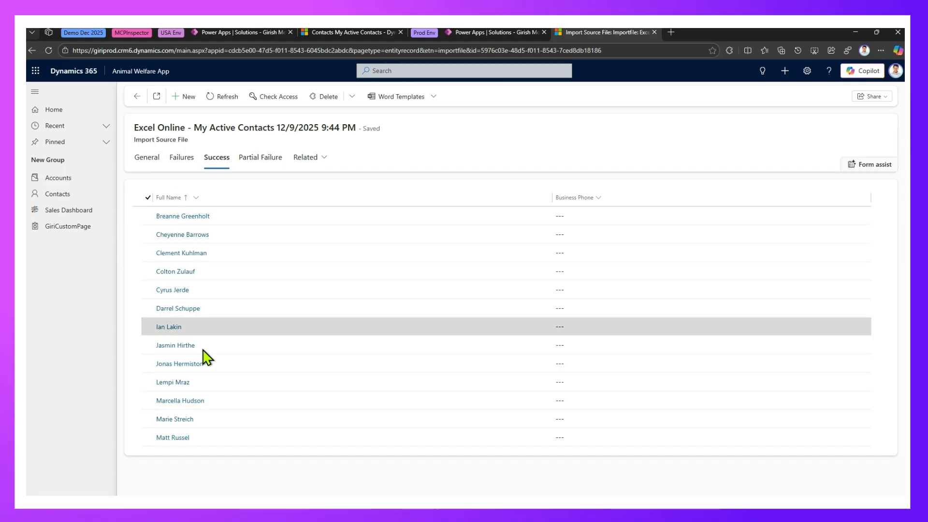
left_click(183, 159)
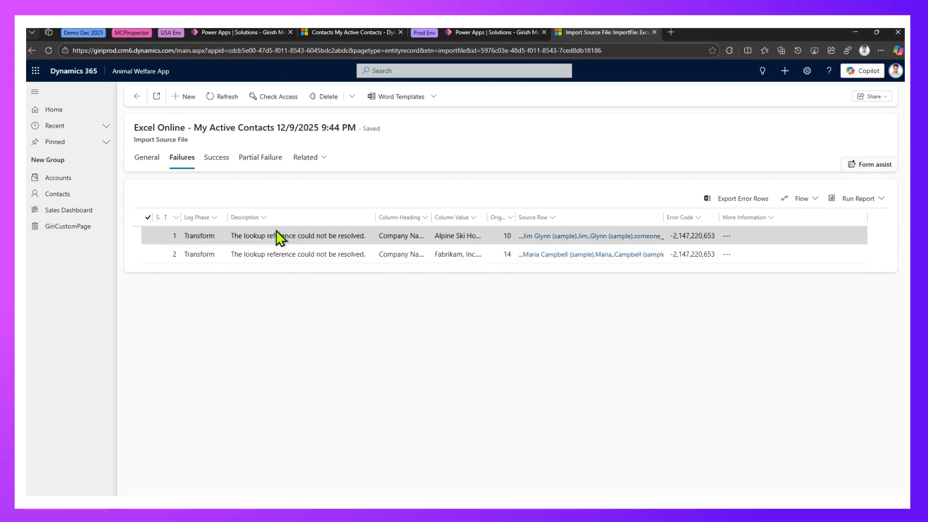
Step: Check the Prod environment's My Active Contacts and My Active Accounts lists, and return to the USA environment's Power Apps solution overview
left_click(72, 196)
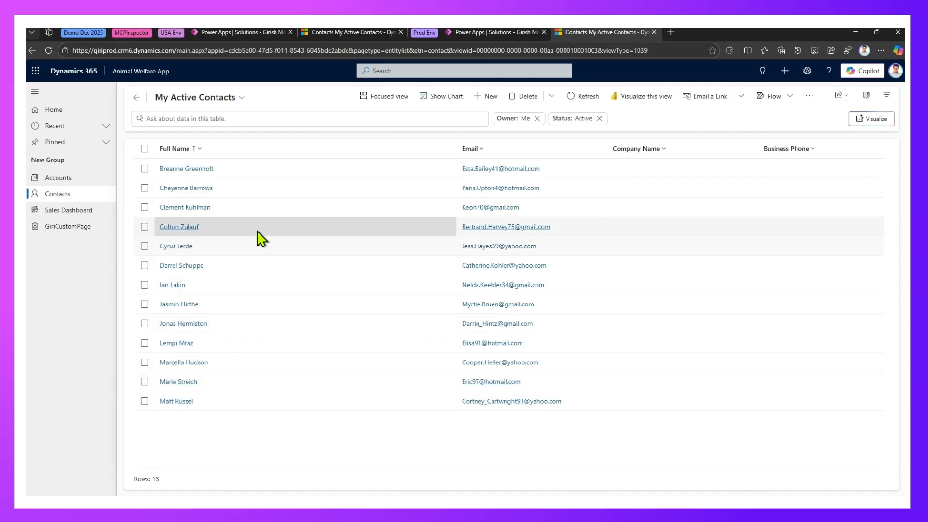
left_click(73, 182)
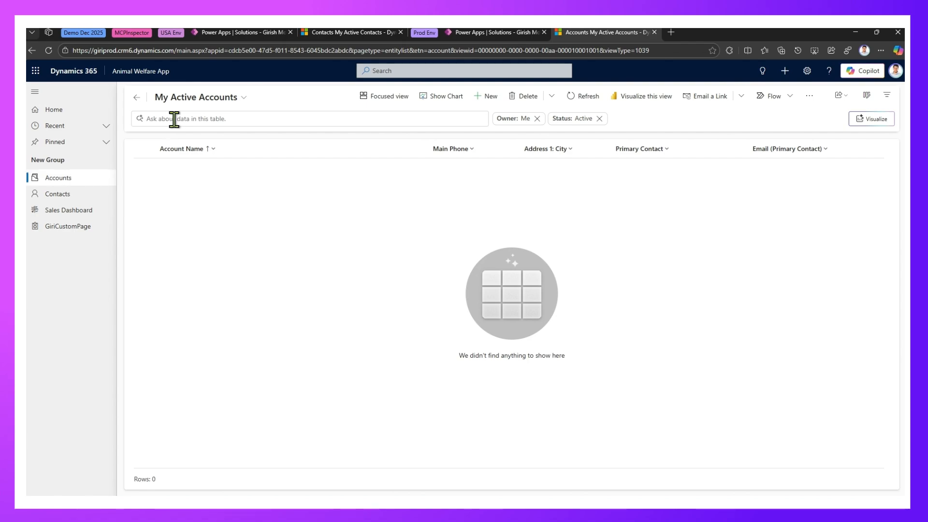
left_click(239, 33)
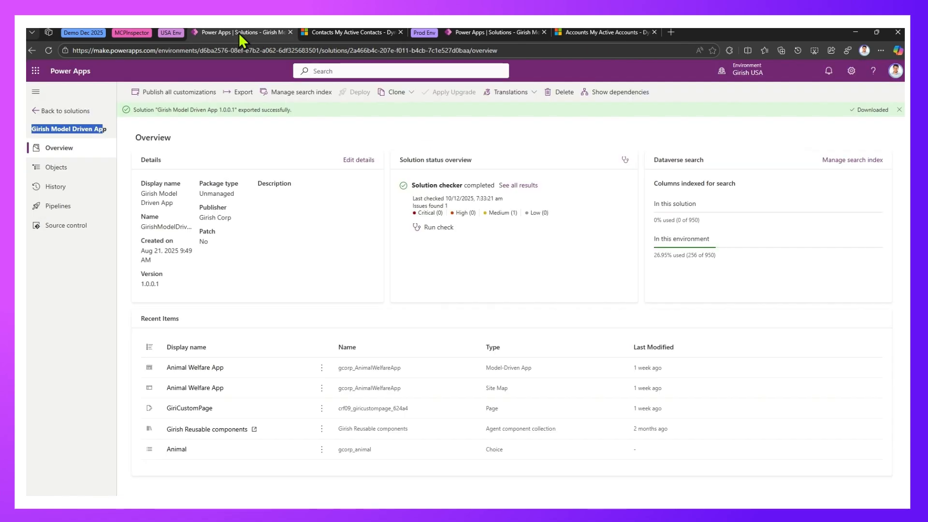